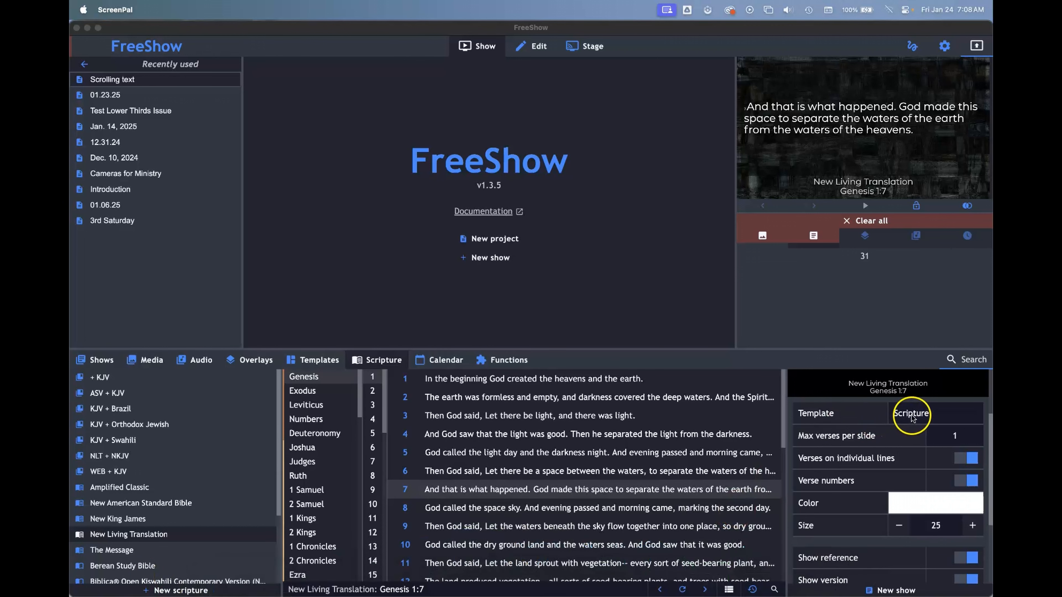
Step: Duplicate the template named Scripture in the Scripture template category
scroll(911, 418, up, 2)
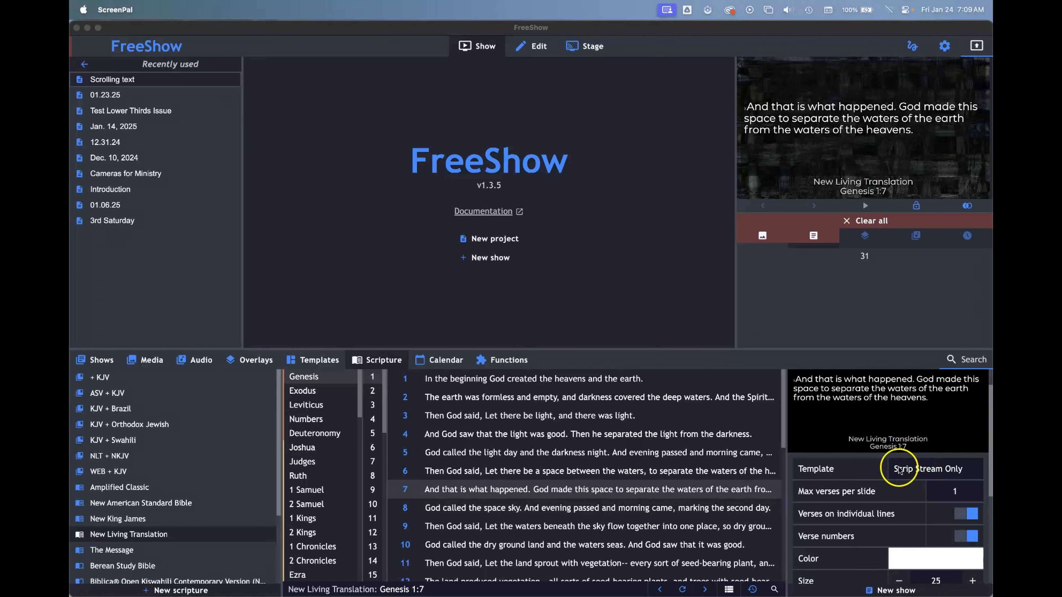
click(316, 359)
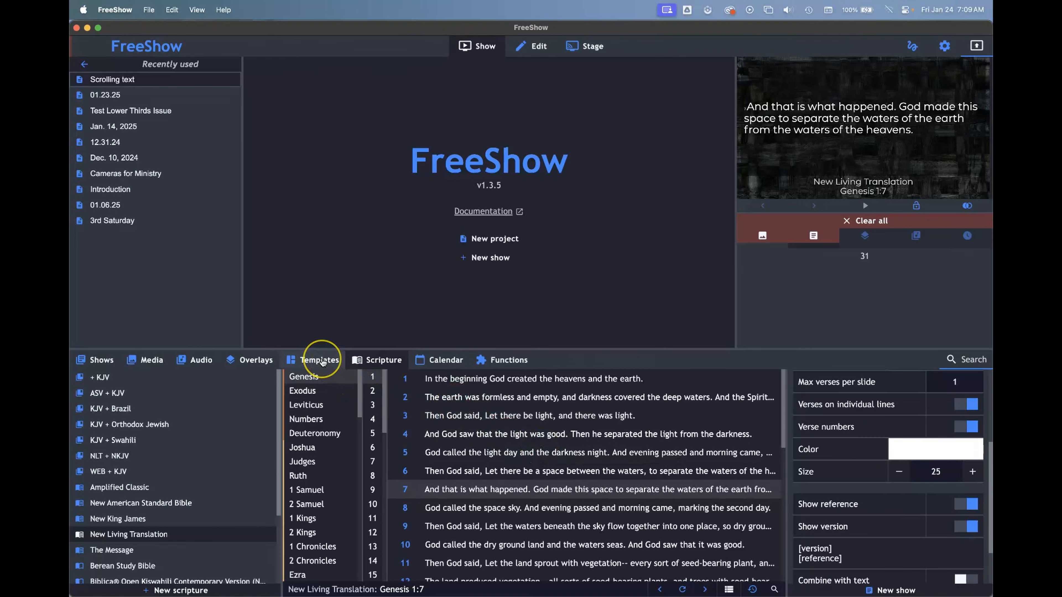
click(321, 360)
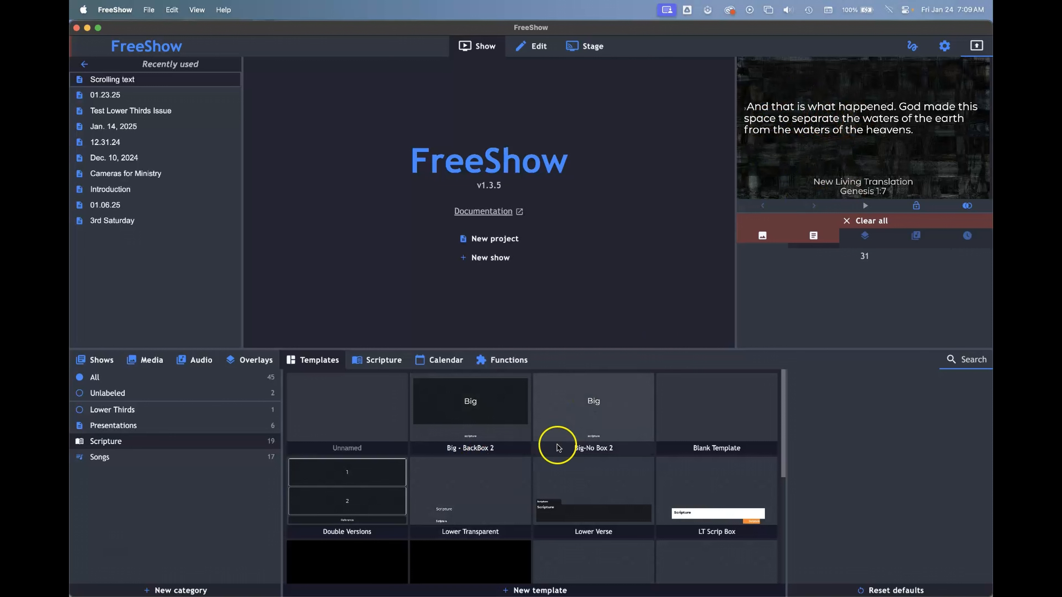
scroll(499, 490, down, 3)
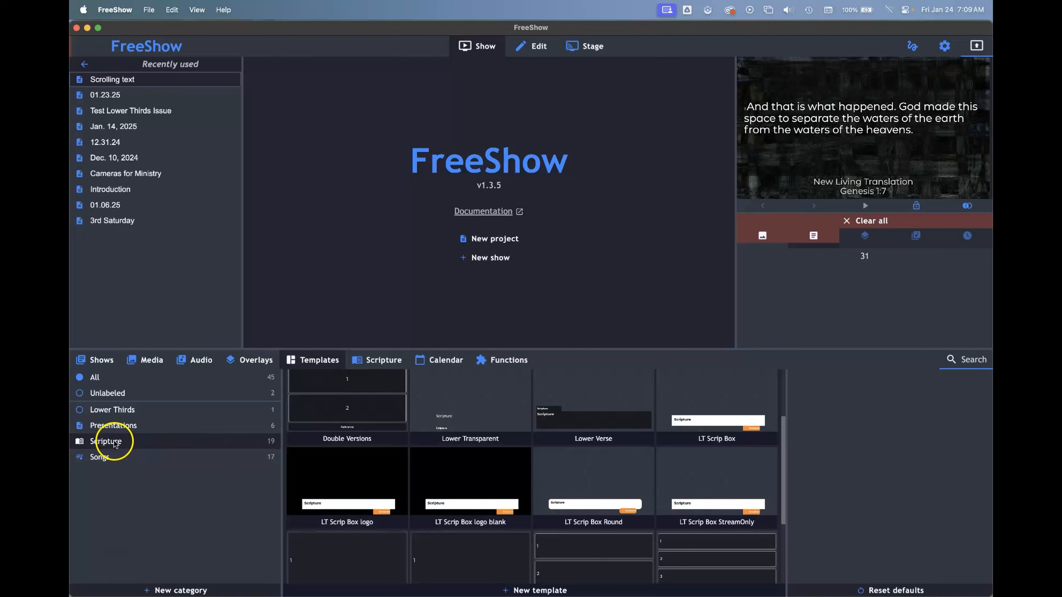
scroll(471, 476, up, 1)
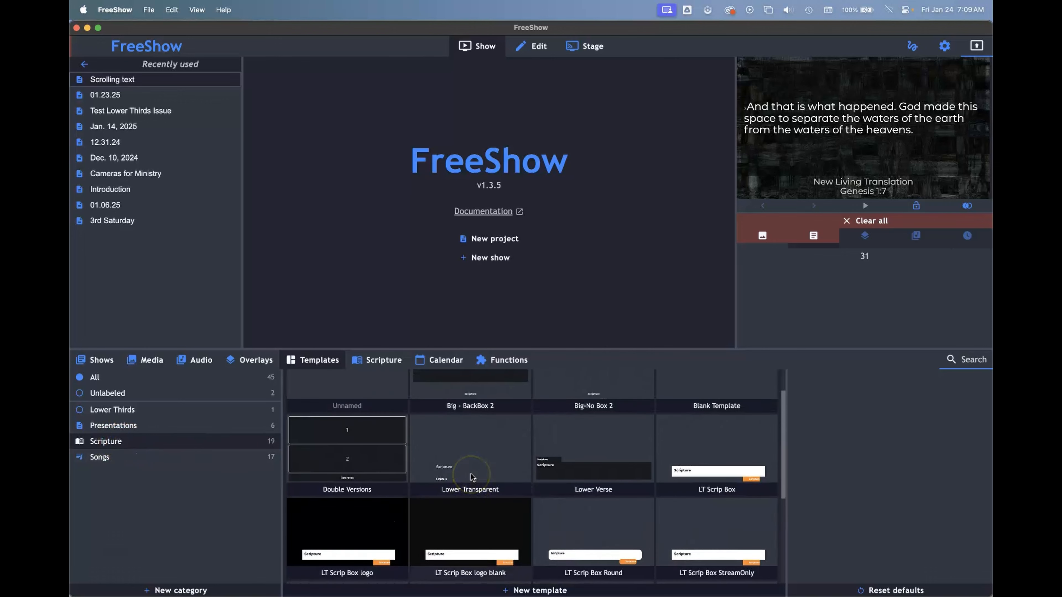
scroll(472, 477, down, 3)
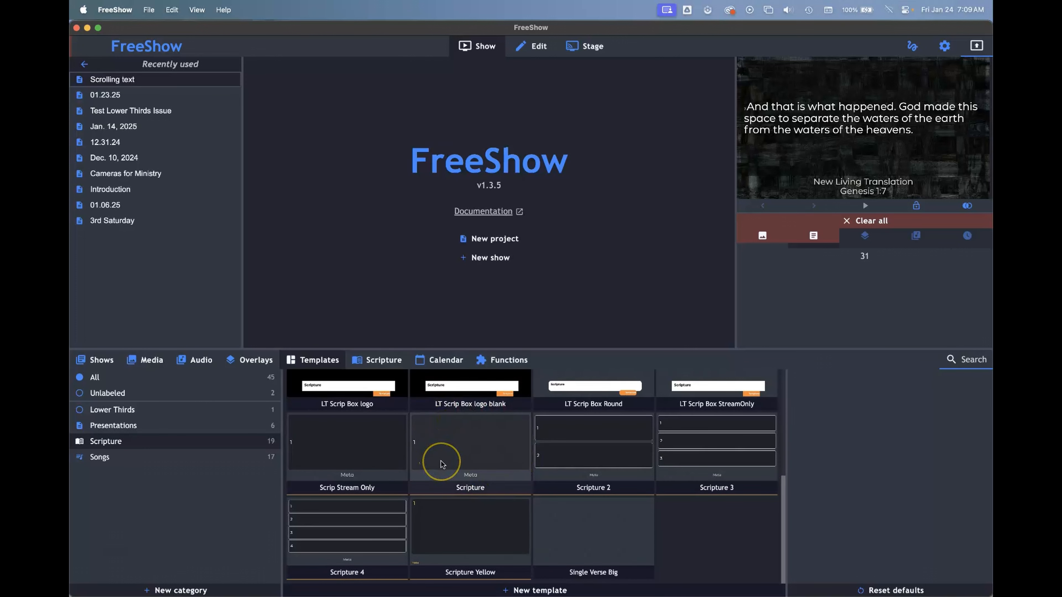
click(468, 475)
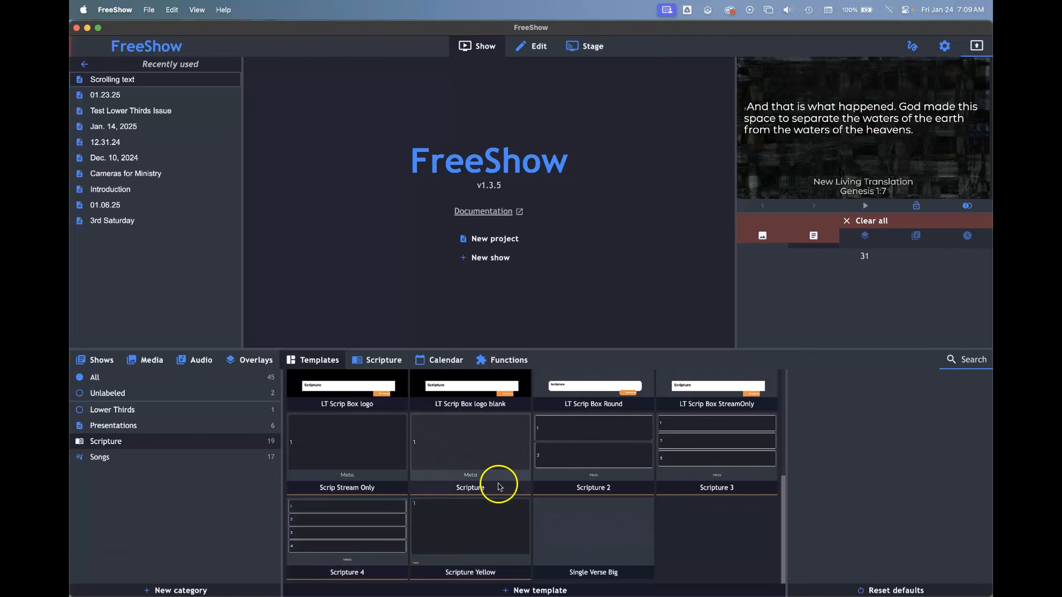
right_click(467, 456)
click(490, 410)
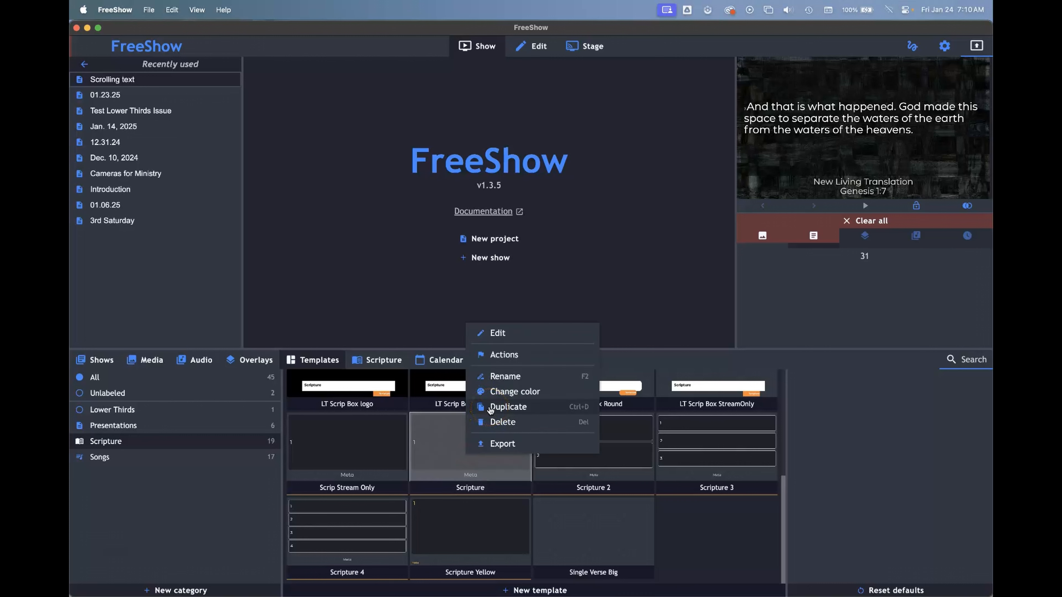
click(490, 408)
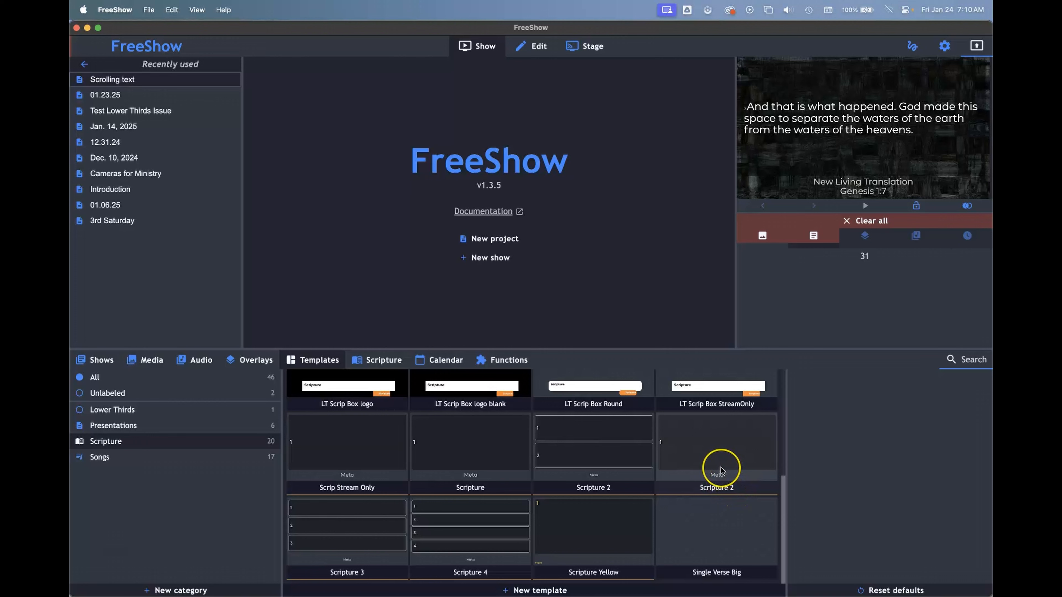
Step: Rename the duplicated scripture template as Scripture Yellow2
right_click(709, 452)
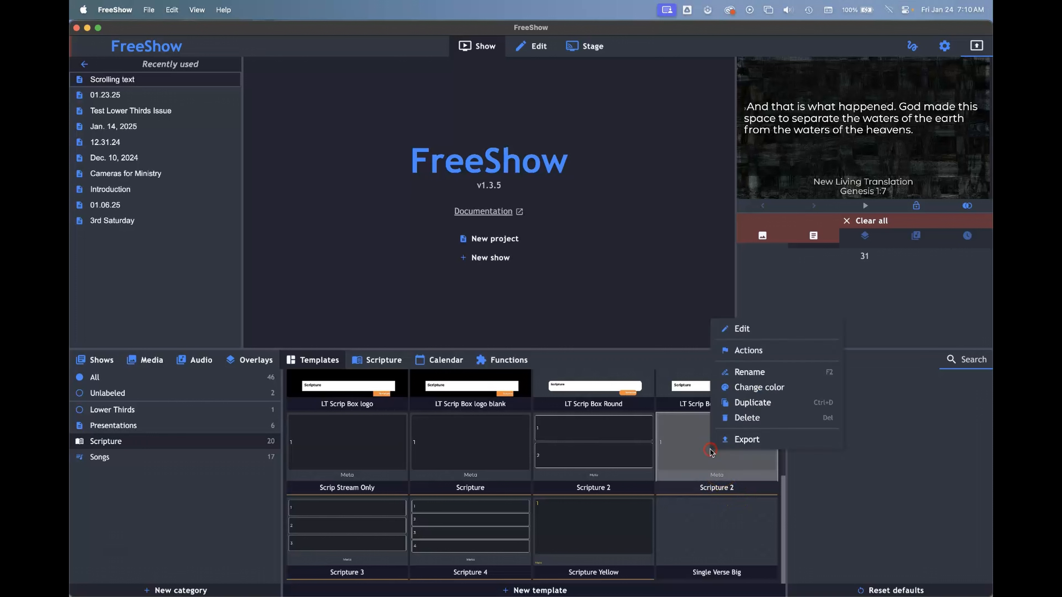
click(749, 376)
click(742, 487)
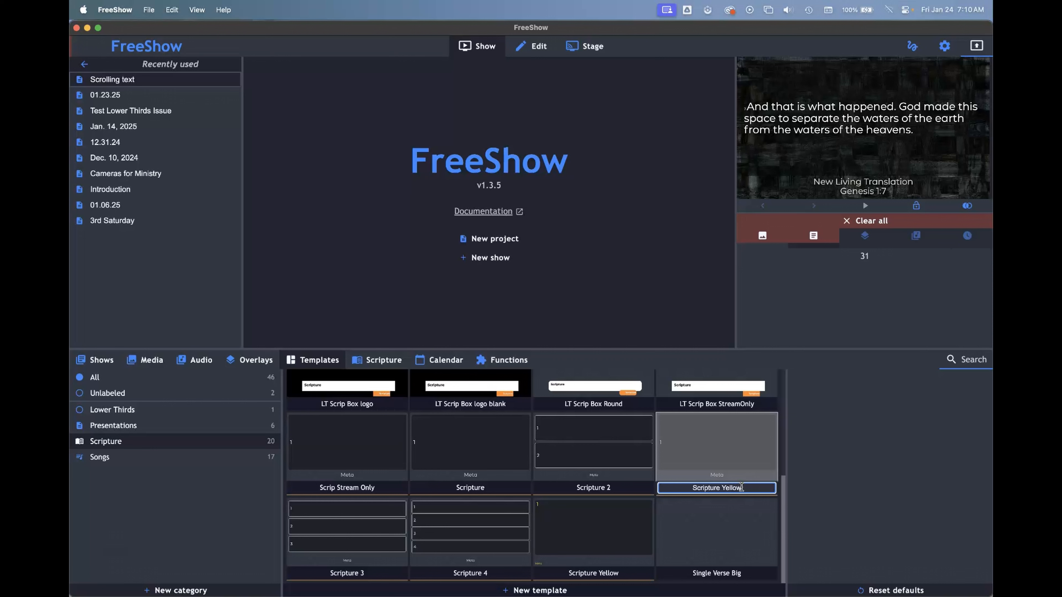
key(Return)
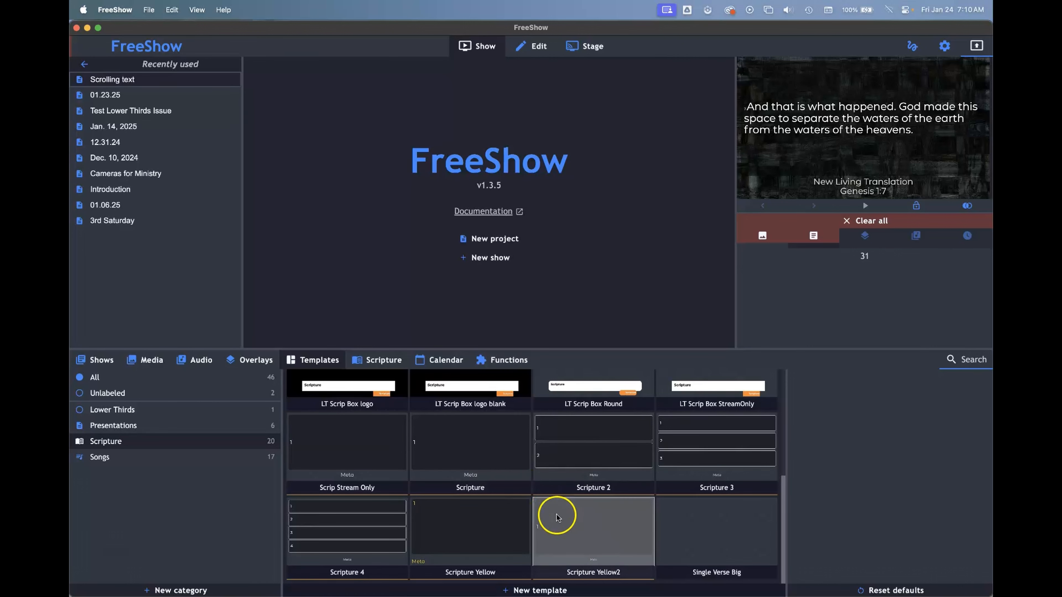
Step: Edit the Scripture Yellow2 template so its verse textbox uses yellow text, aligned right and vertically centered
right_click(546, 508)
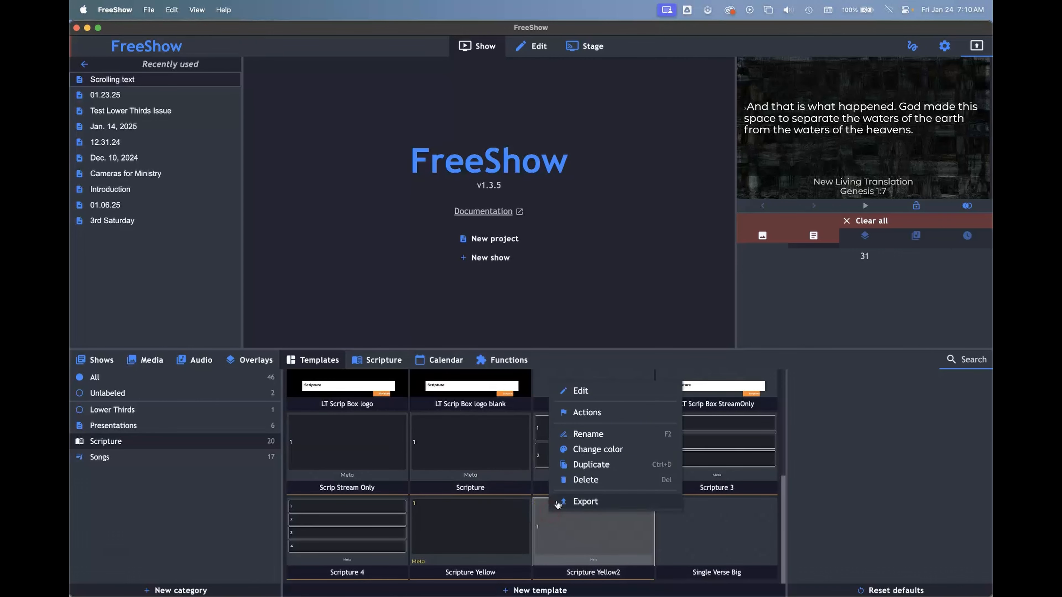
click(581, 397)
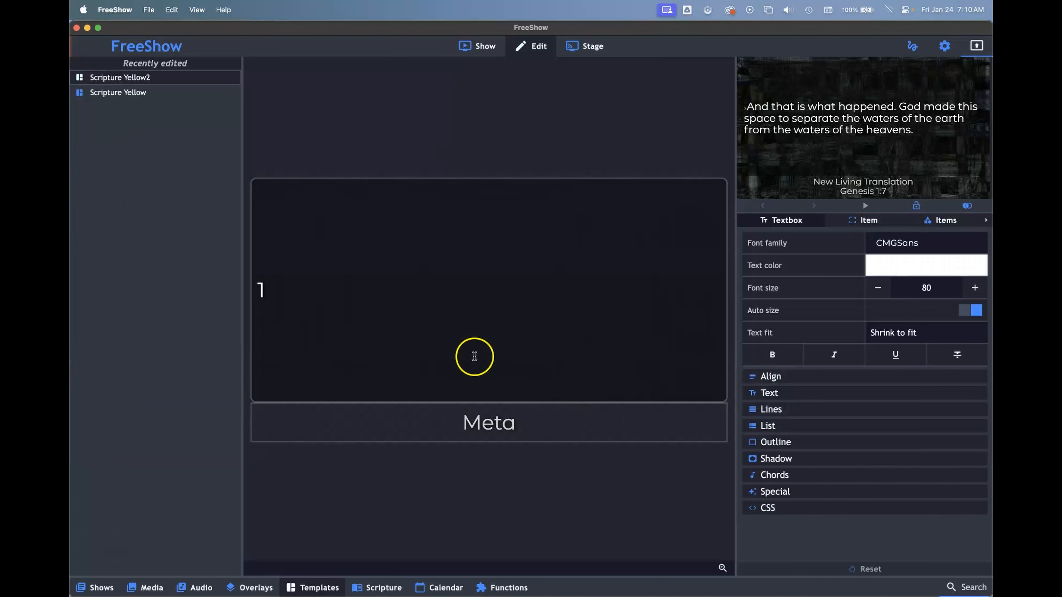
click(401, 254)
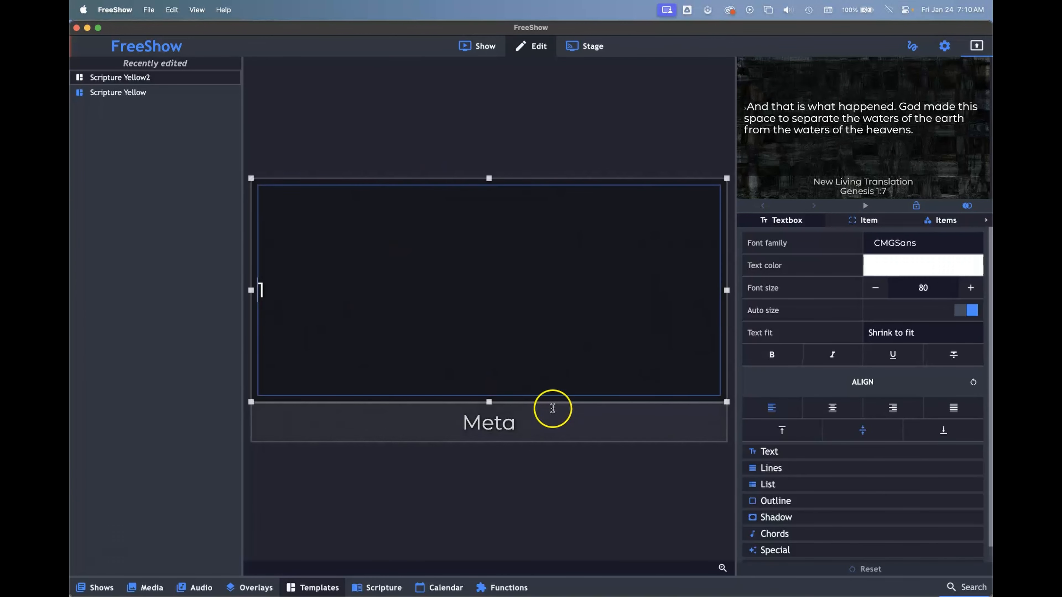
click(543, 436)
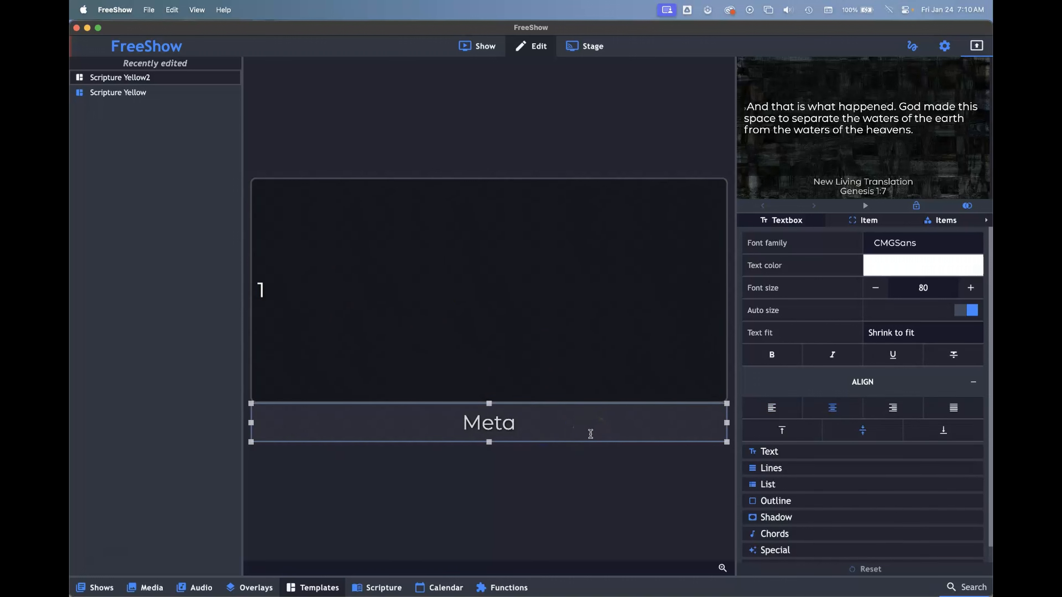
click(505, 364)
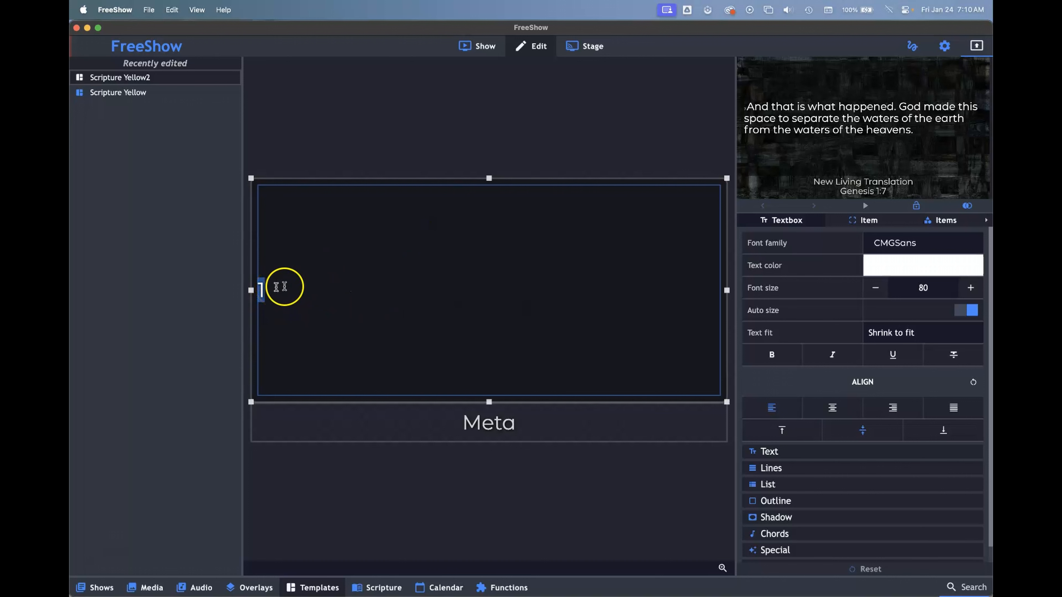
click(883, 272)
click(879, 308)
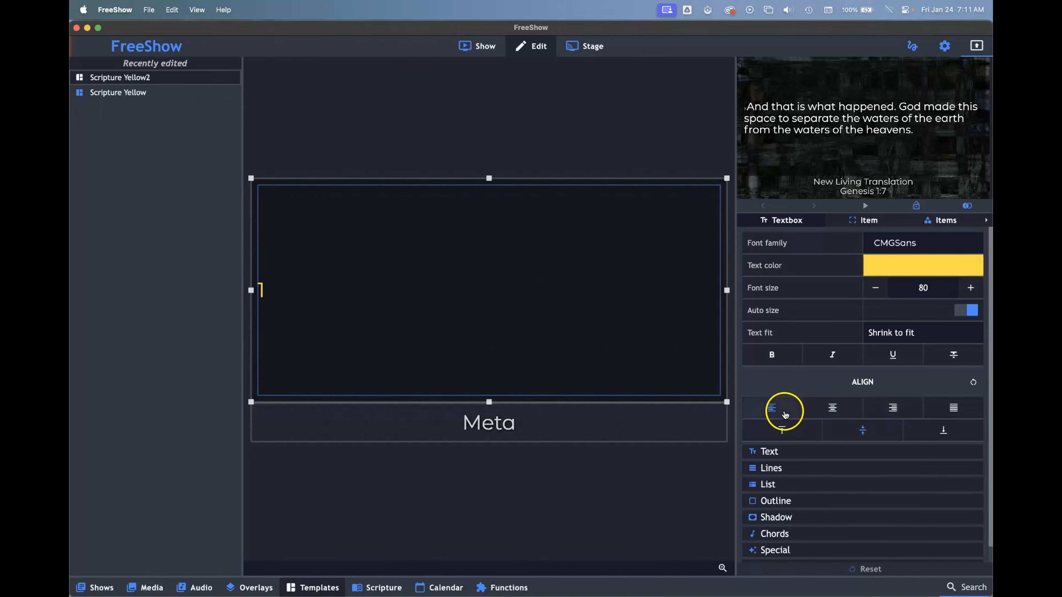
click(892, 407)
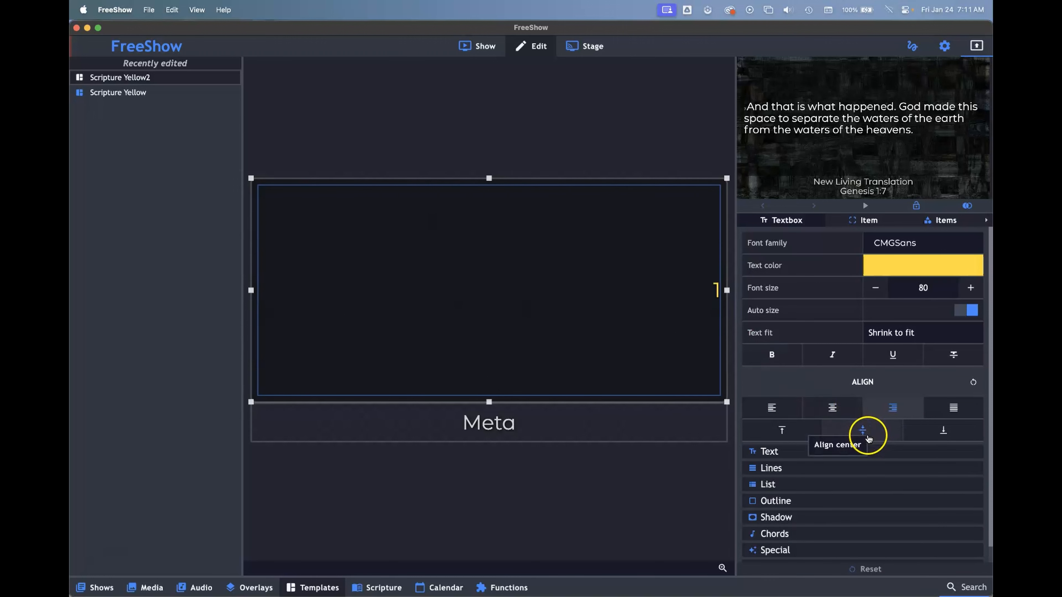
click(873, 437)
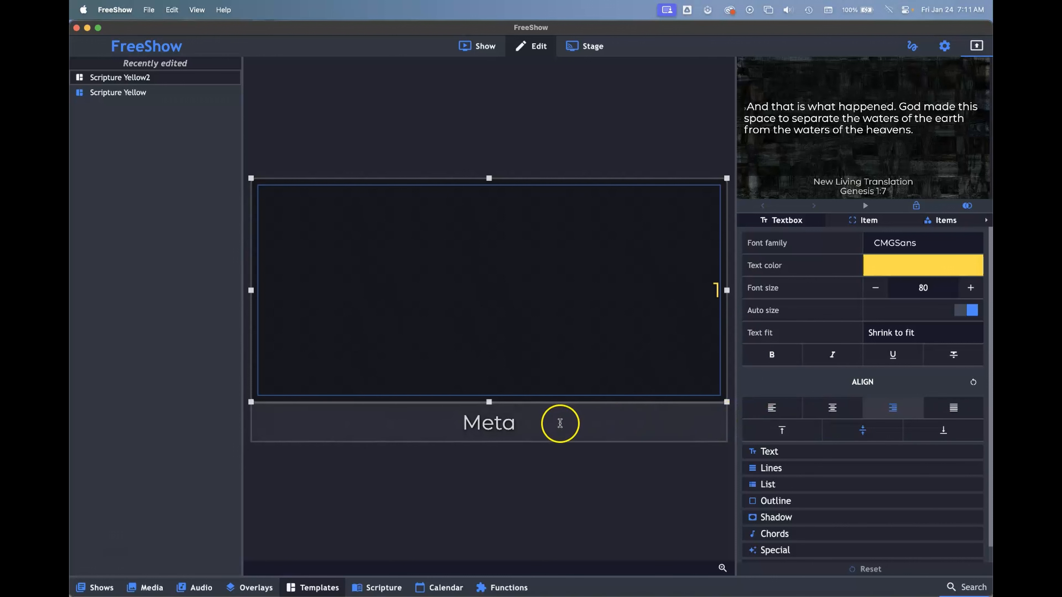
Step: Make the Meta textbox's text yellow and align it right
double_click(560, 423)
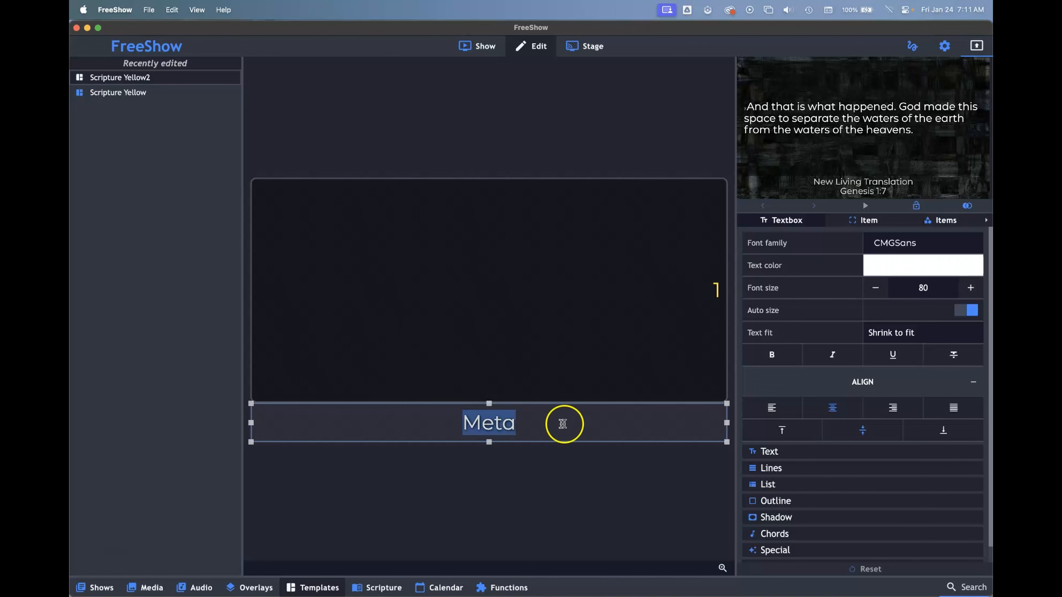
click(878, 266)
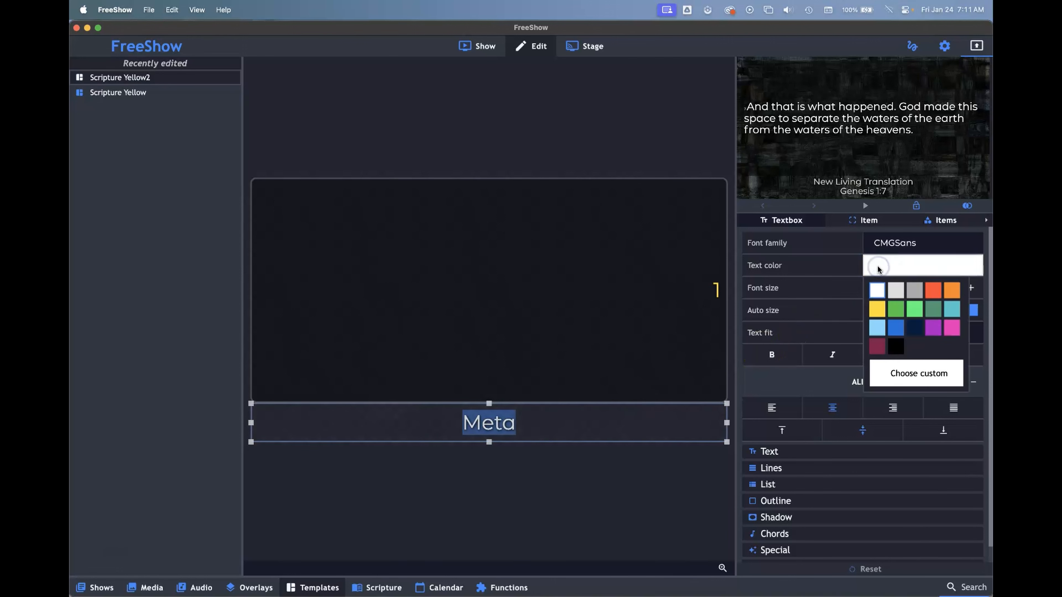
click(876, 309)
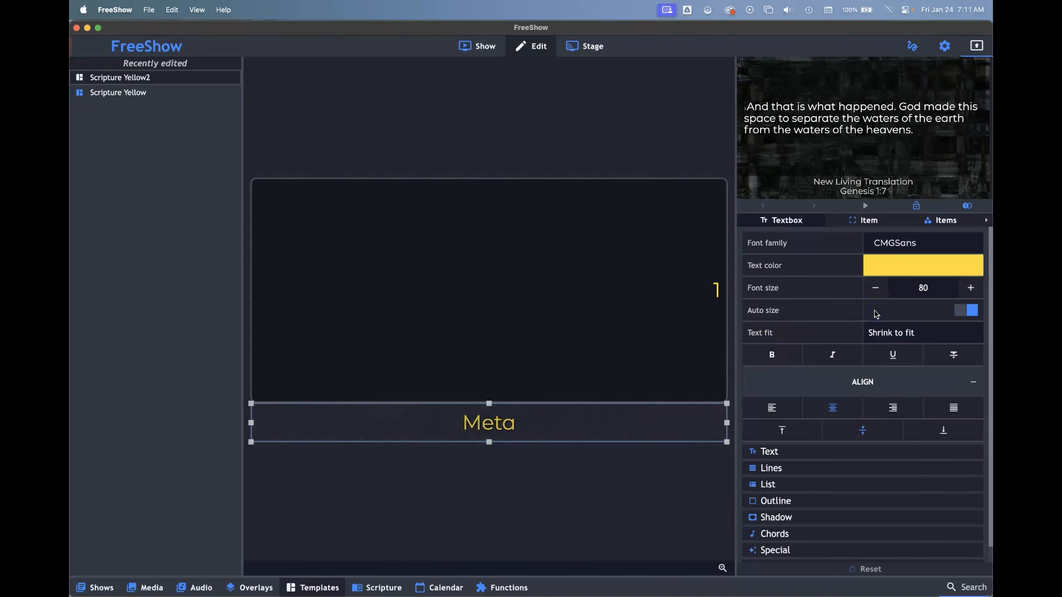
click(898, 408)
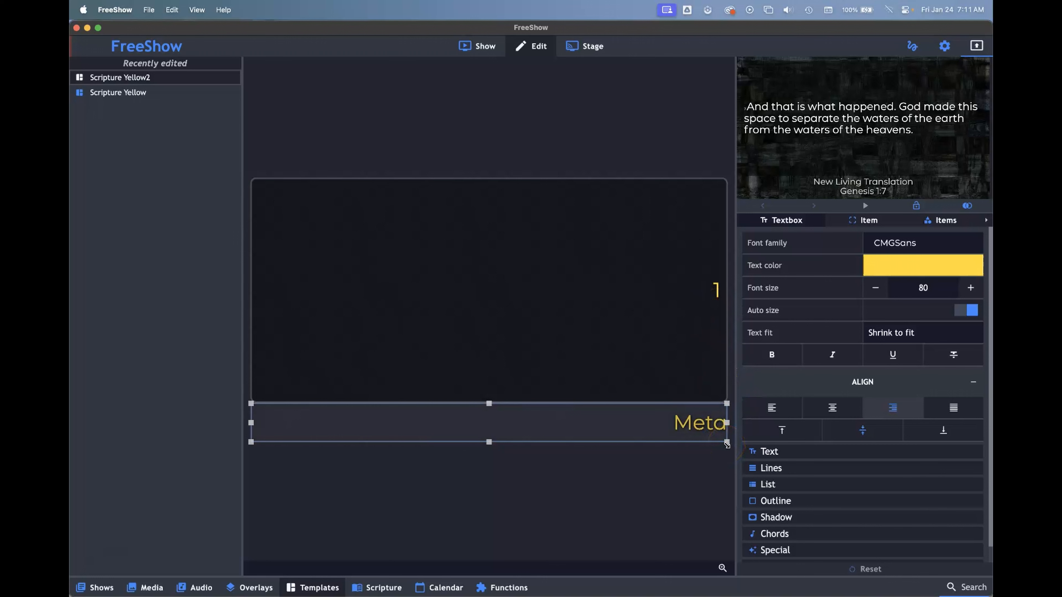
Step: Return to the template list and rename Scripture Yellow2 as Scripture Yellow Right
click(483, 47)
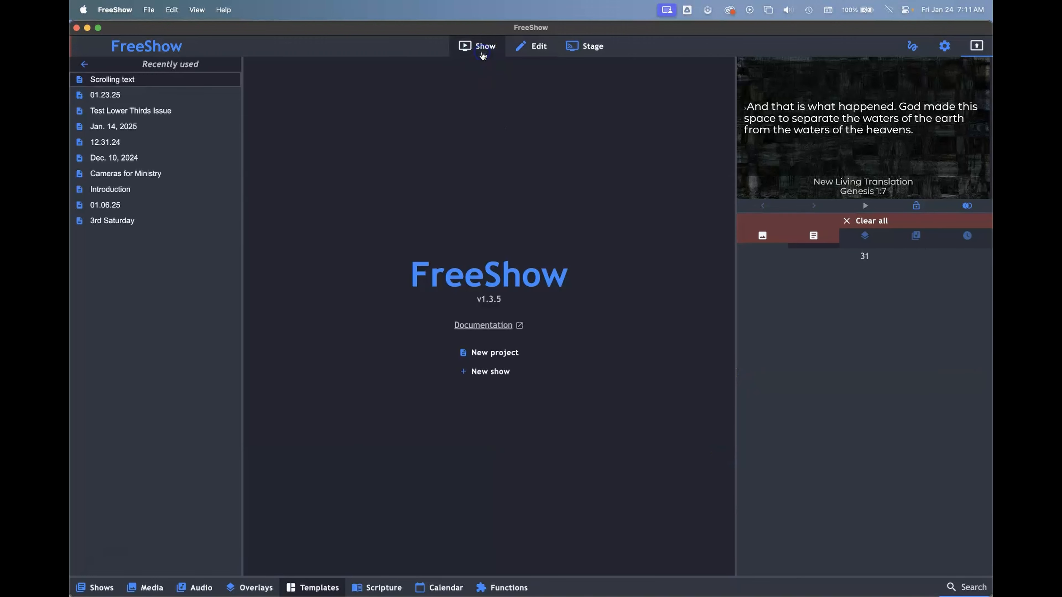
click(309, 587)
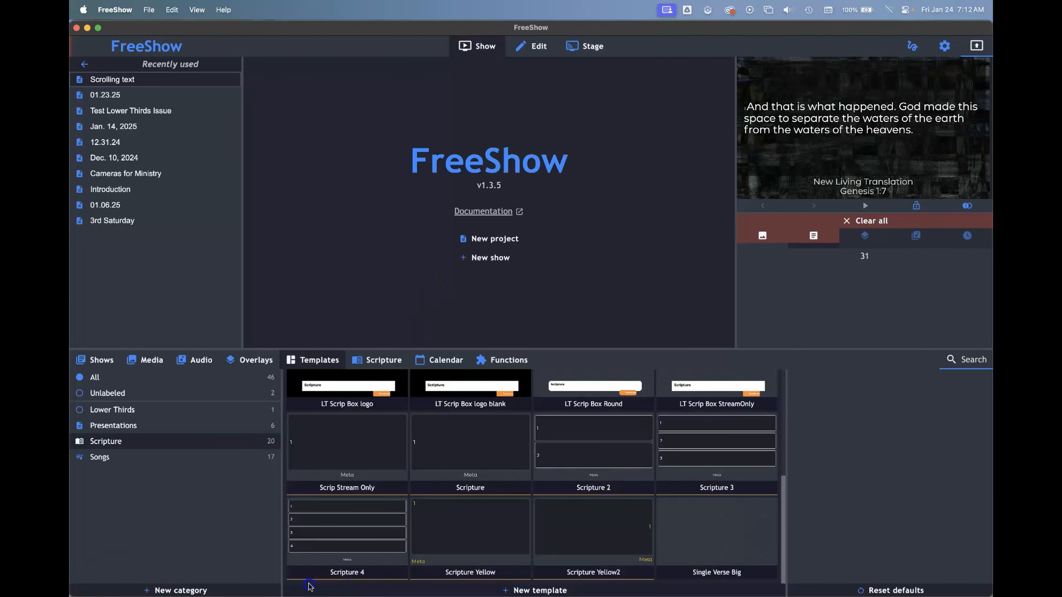
right_click(607, 534)
click(629, 460)
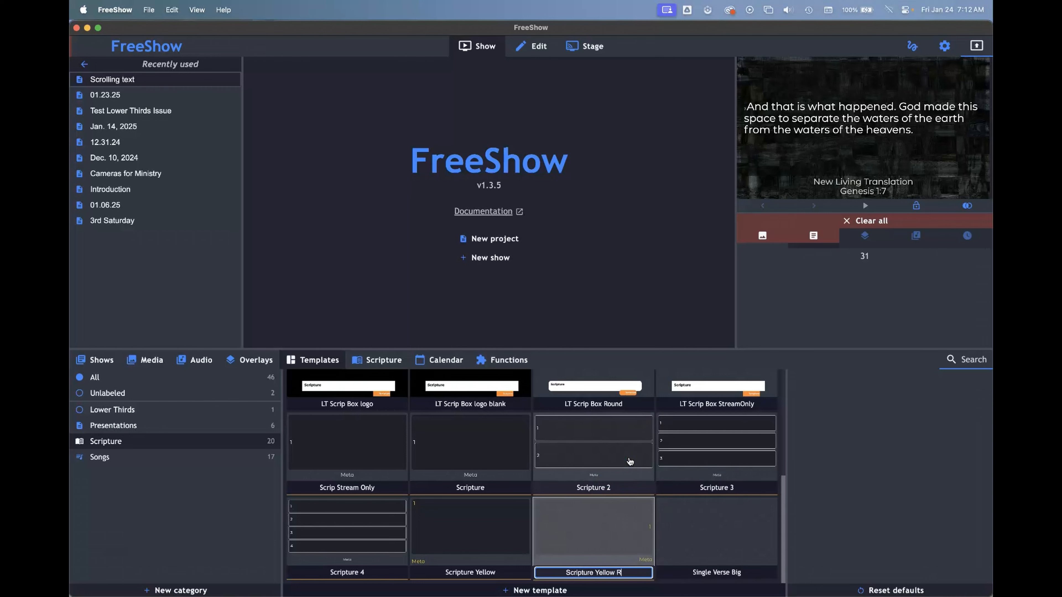
key(Return)
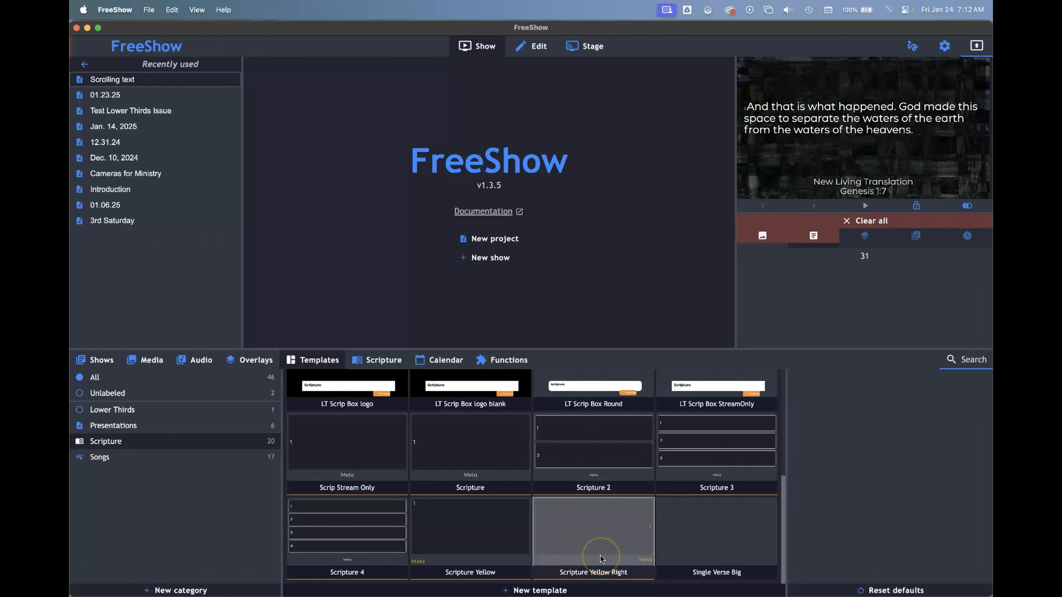
Step: Apply the Scripture Yellow Right template to the New Living Translation scripture and show Genesis 1:7 in the output
click(378, 362)
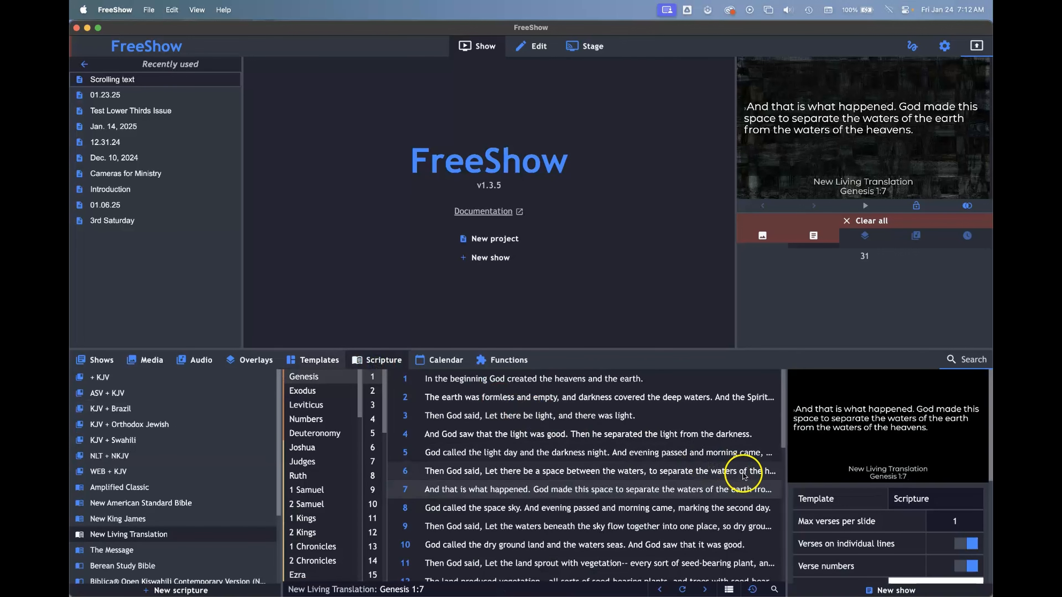
click(635, 434)
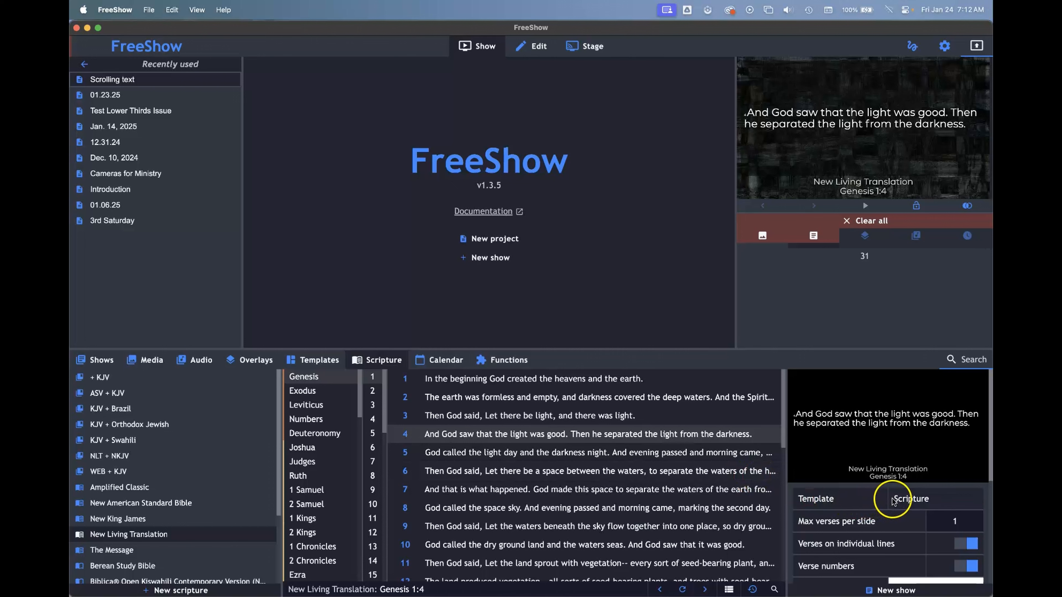
click(910, 500)
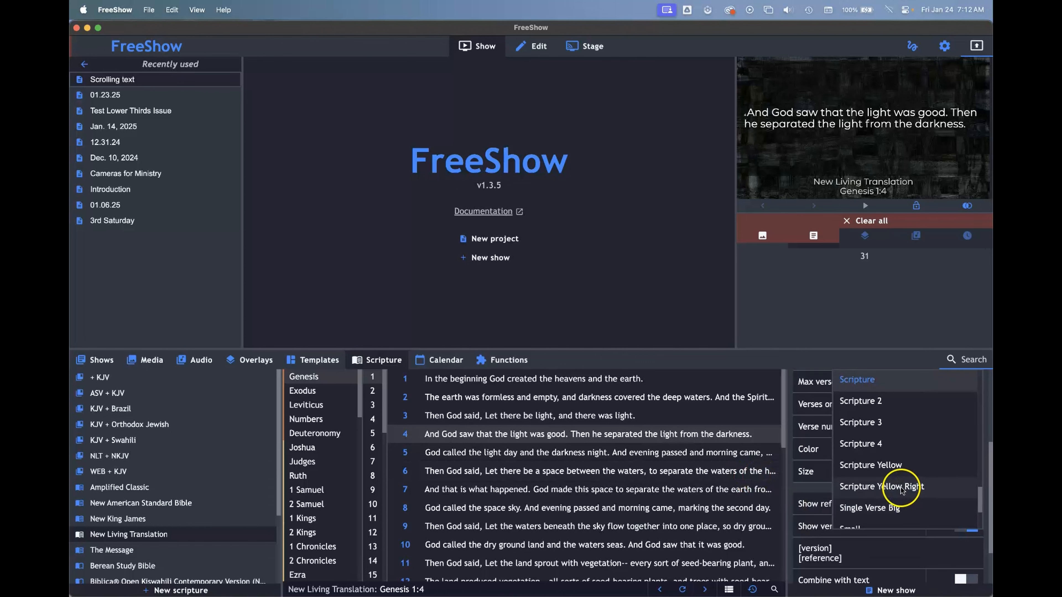
click(871, 488)
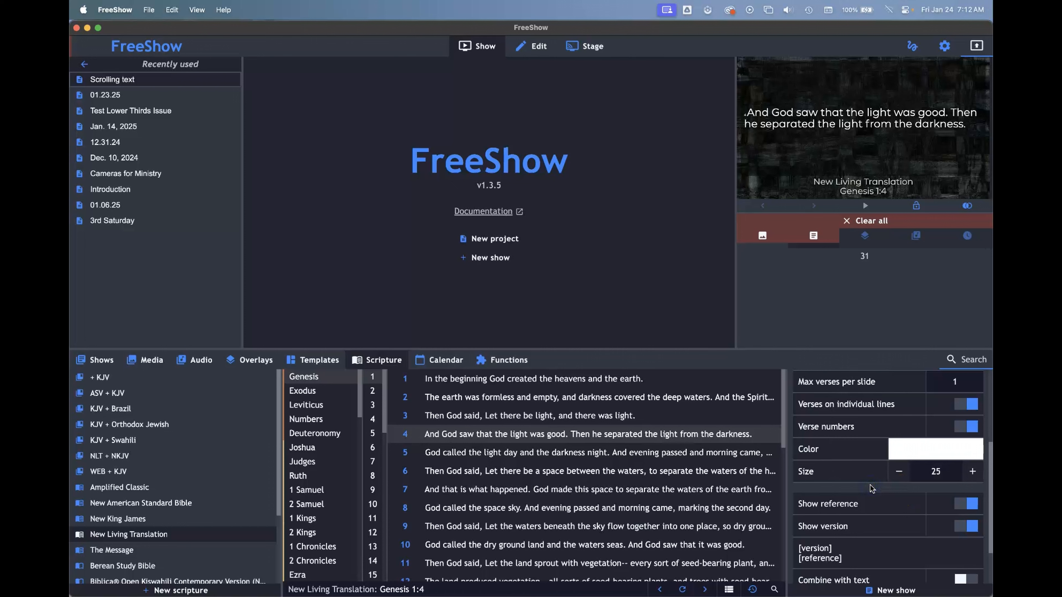
scroll(868, 425, up, 2)
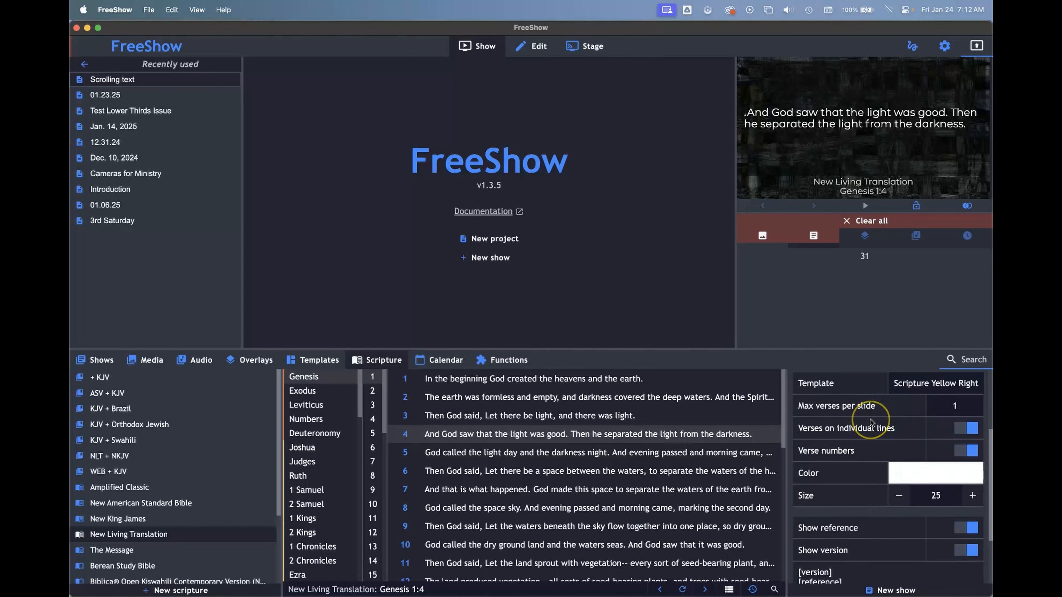
scroll(870, 423, up, 3)
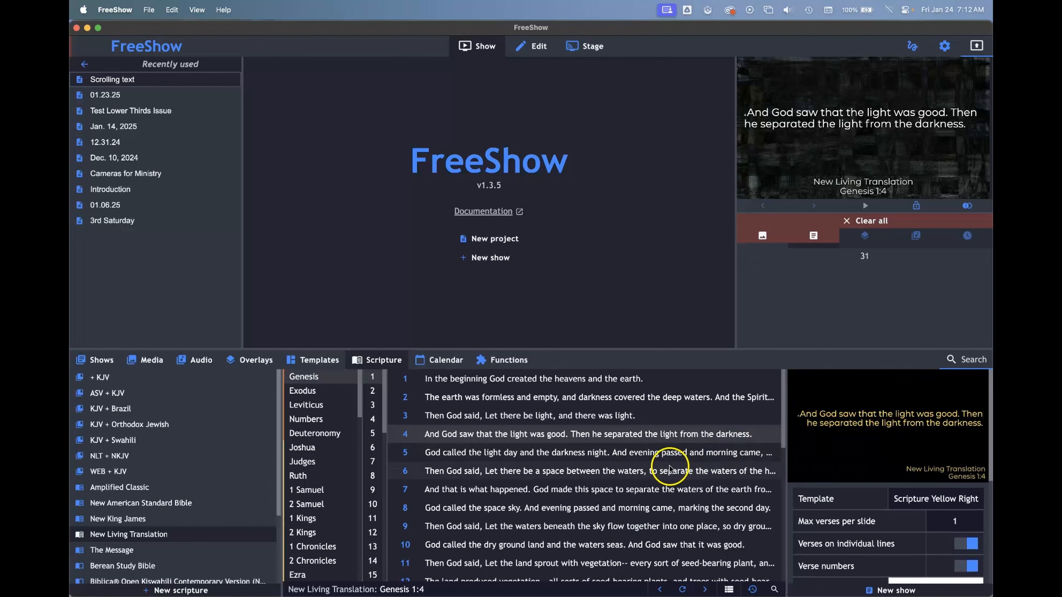
click(646, 488)
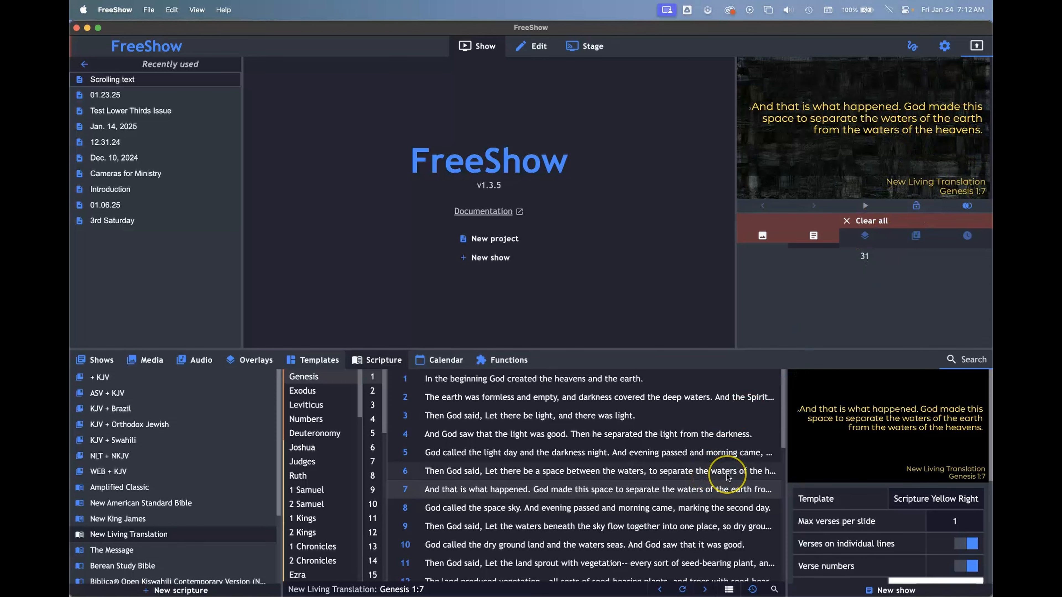
Step: Enlarge the output preview of Genesis 1:7 to examine the verse number, and return to the normal view
click(737, 484)
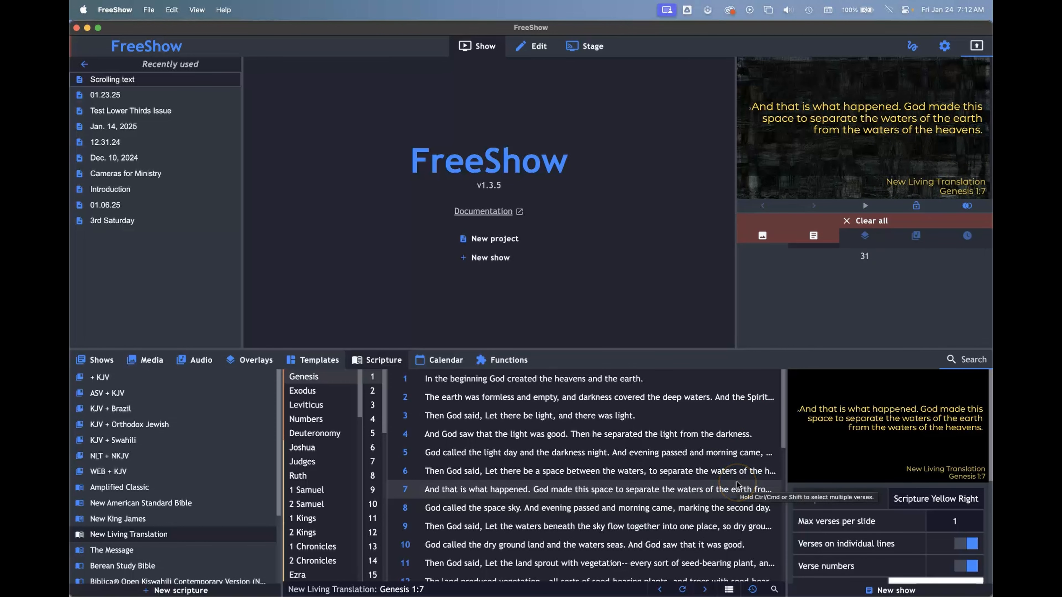
click(772, 145)
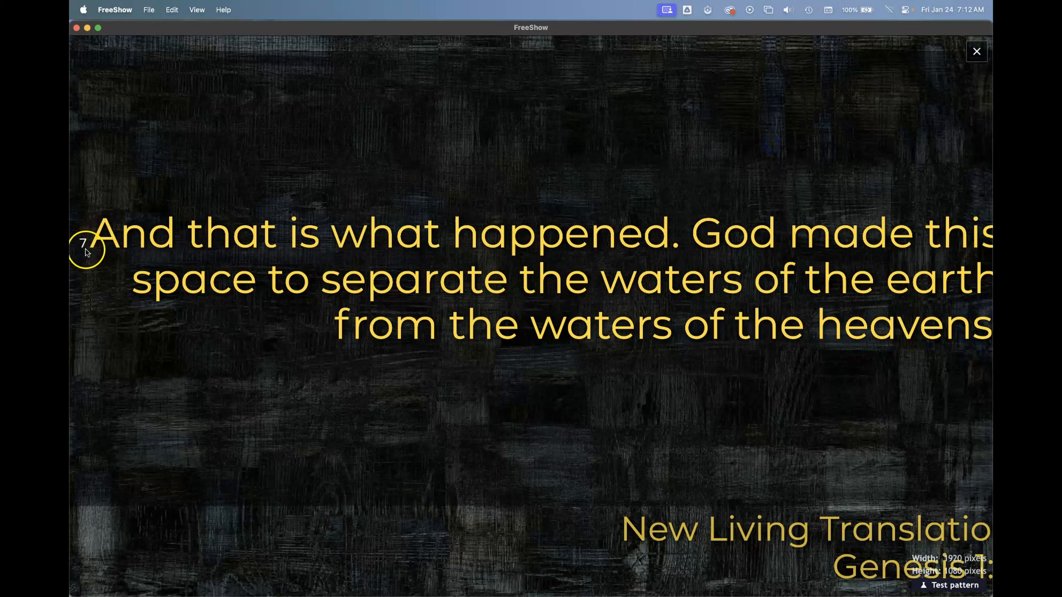
click(706, 179)
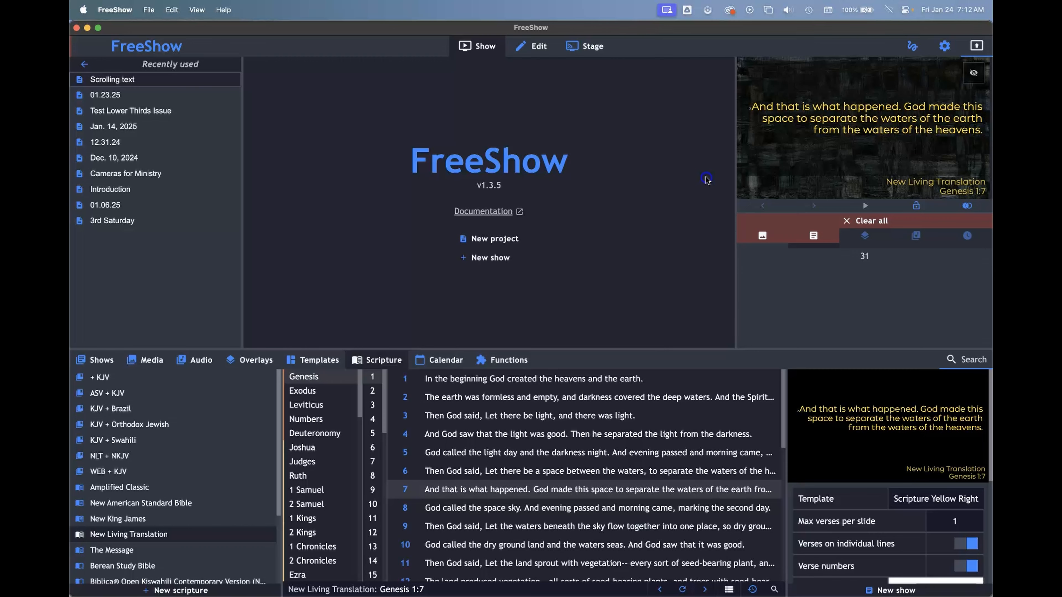
Step: Set the scripture's verse number color to orange, refresh the output, and check Genesis 1:7 in the enlarged preview
scroll(846, 507, down, 3)
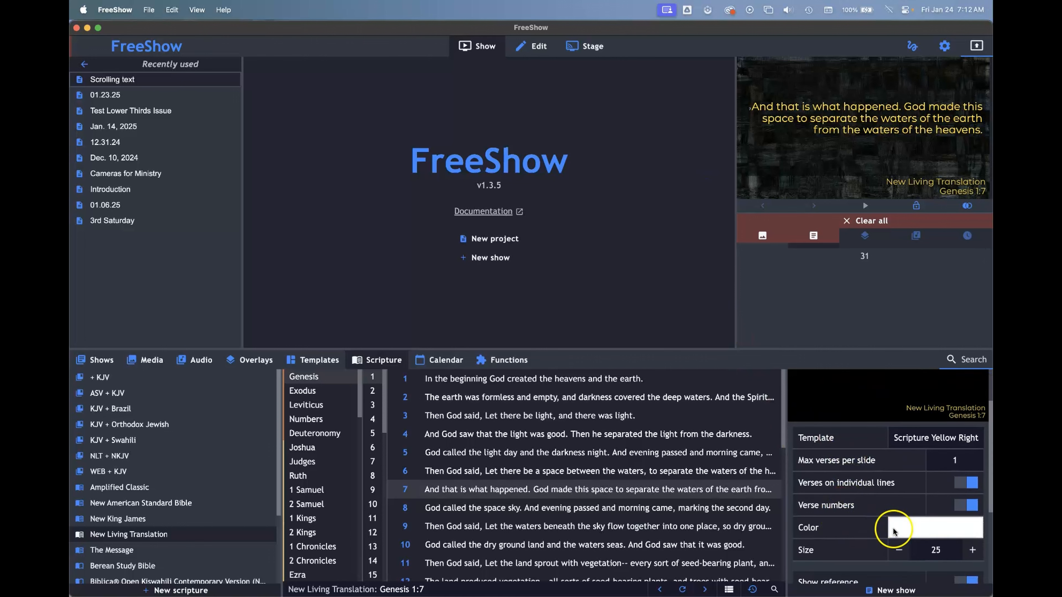
click(910, 530)
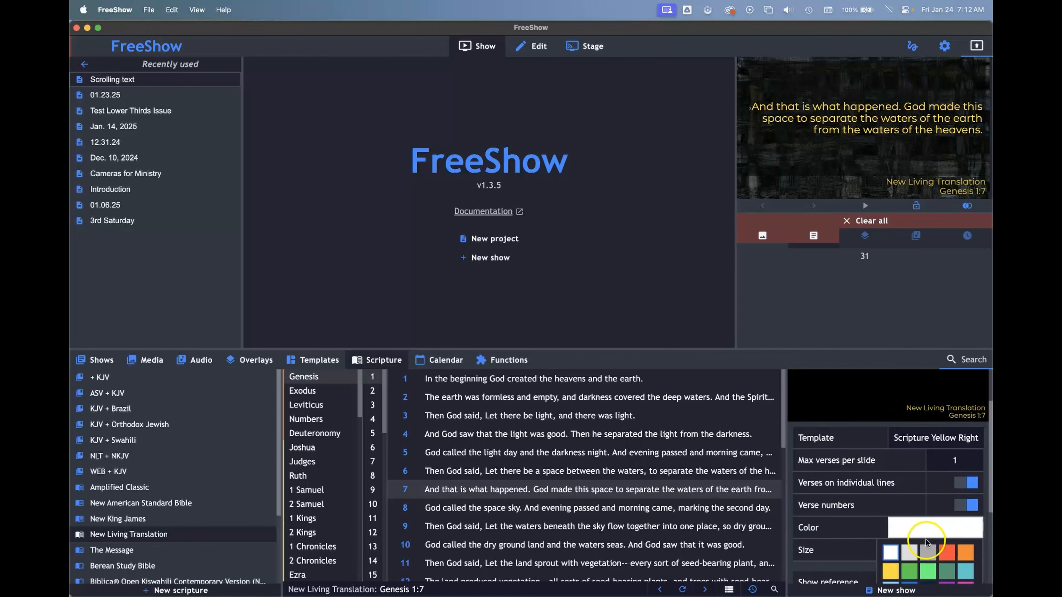
scroll(907, 520, down, 2)
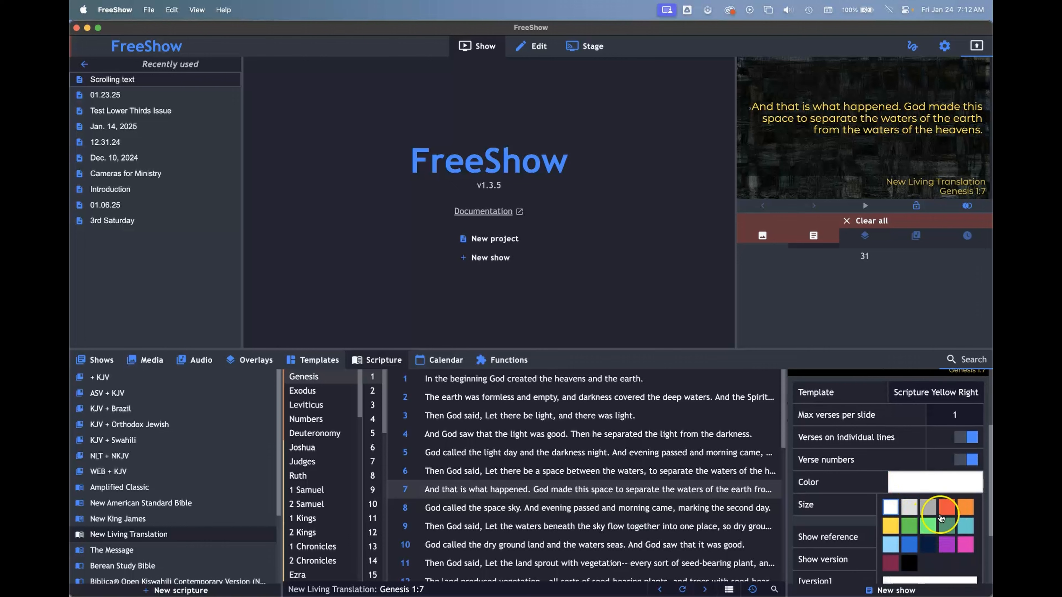
click(965, 509)
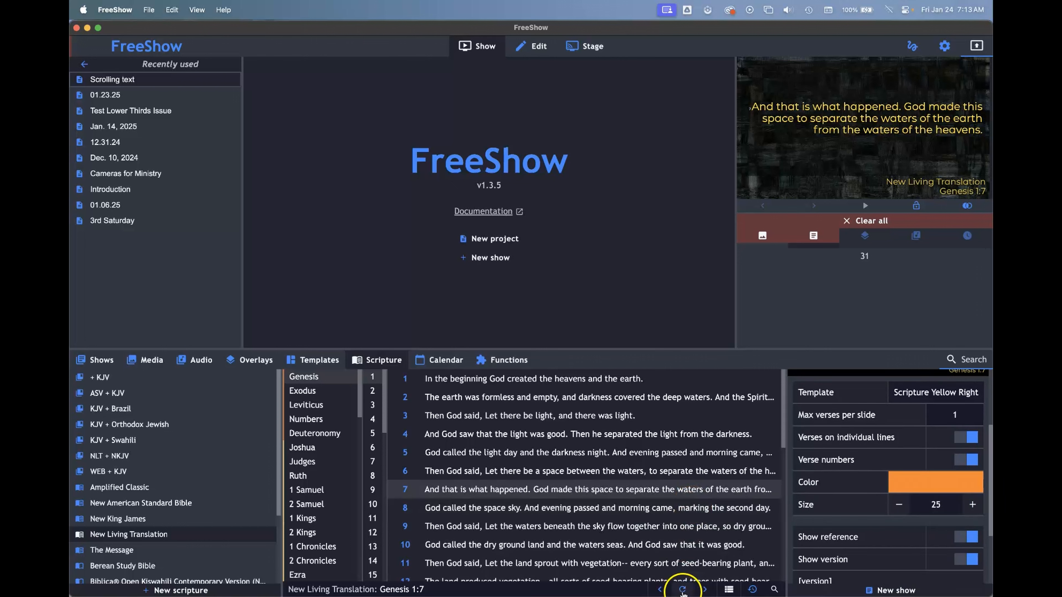
double_click(794, 167)
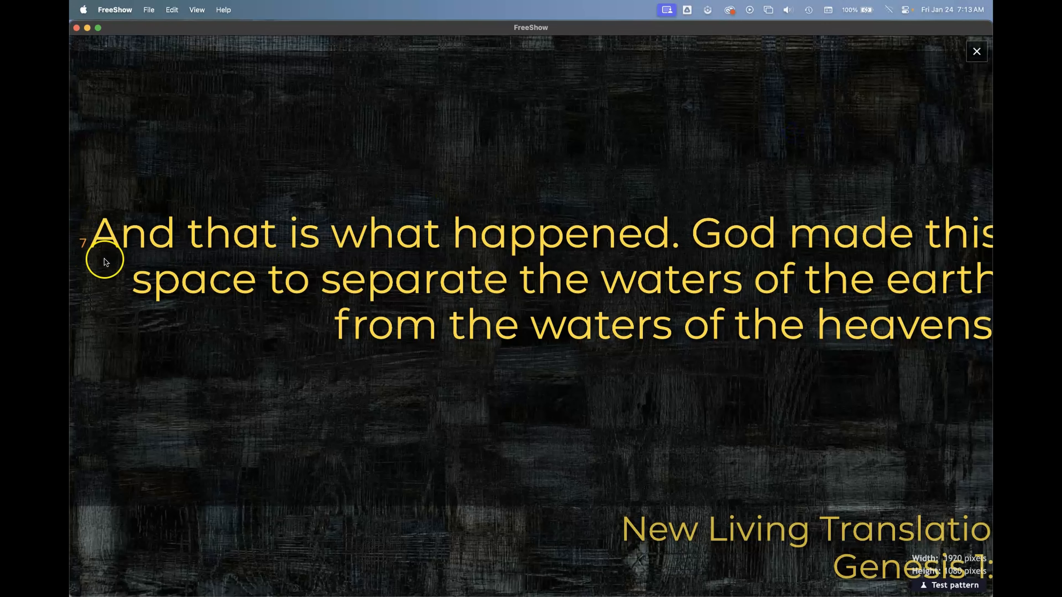
click(726, 137)
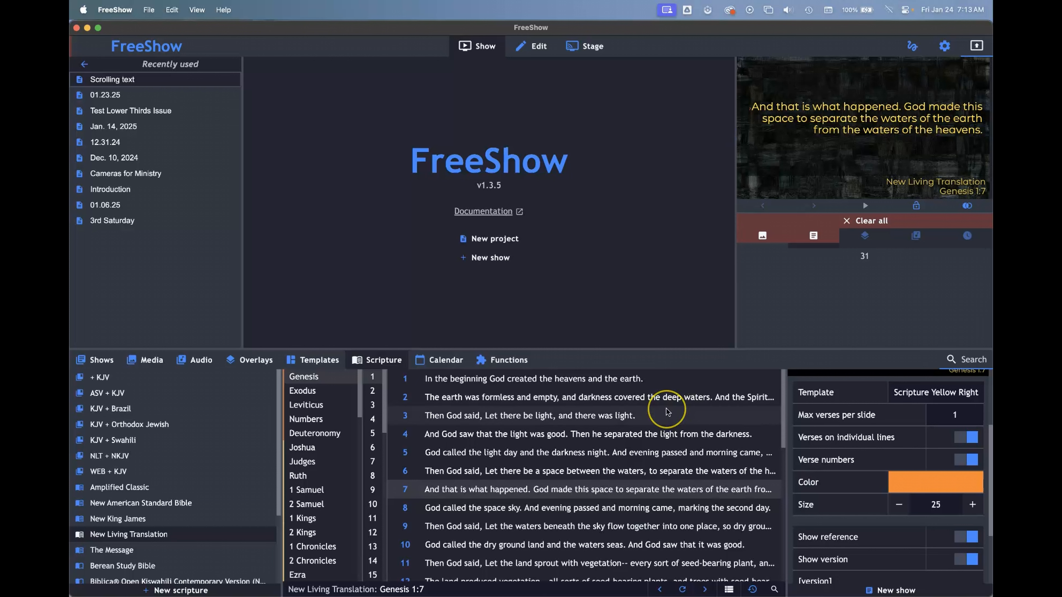